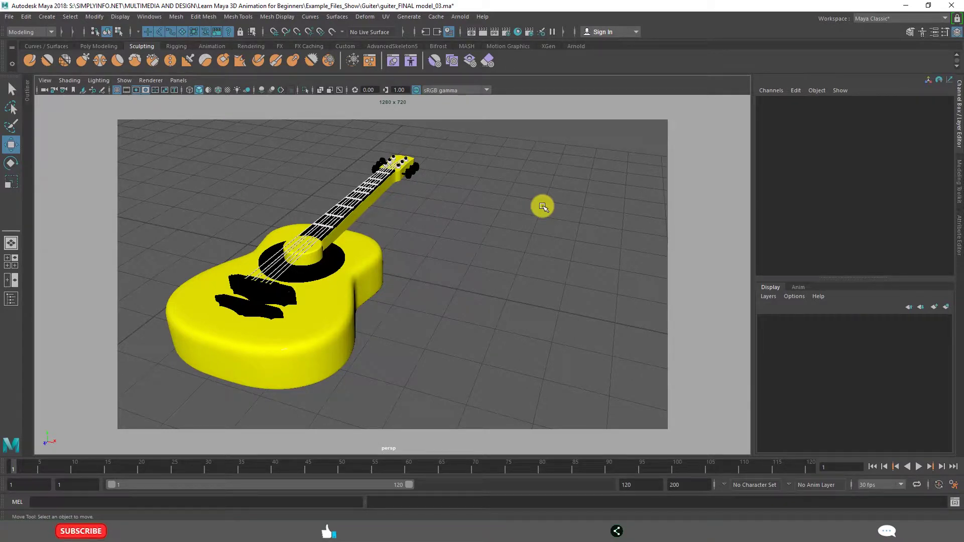
left_click(373, 271)
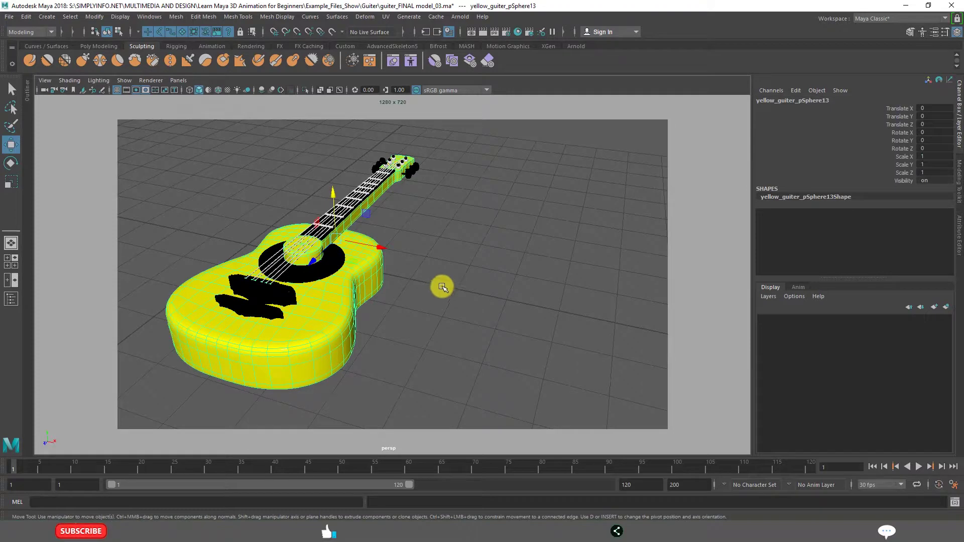
mouse_move(442, 287)
left_mouse_down("alt")
mouse_move(416, 279)
mouse_move(545, 306)
mouse_move(528, 316)
left_mouse_up("alt")
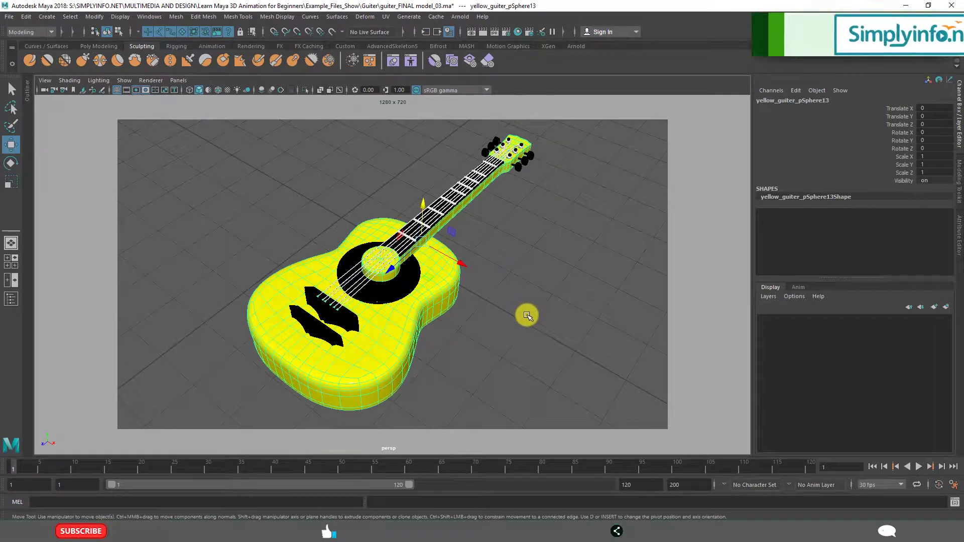
scroll(528, 316, "up", 2)
scroll(538, 316, "up", 2)
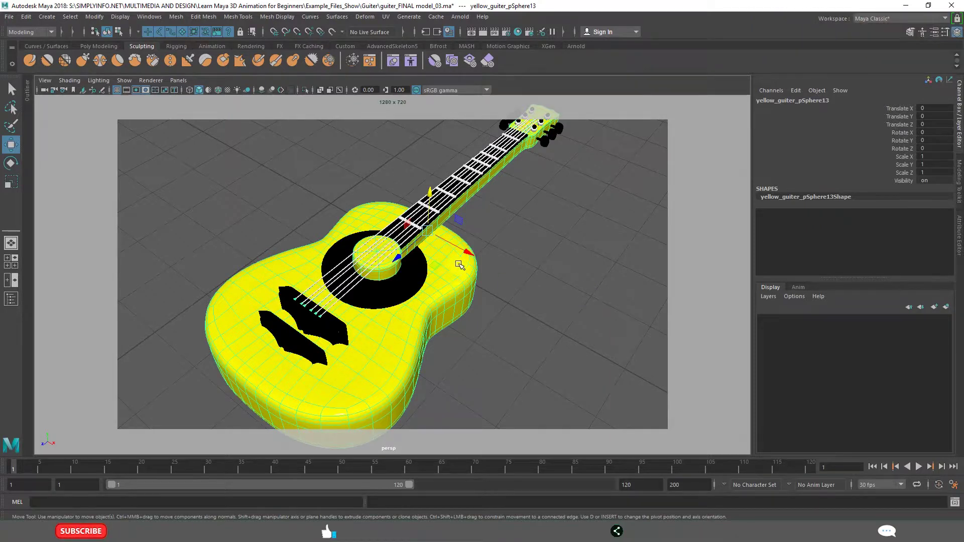
right_click(457, 240)
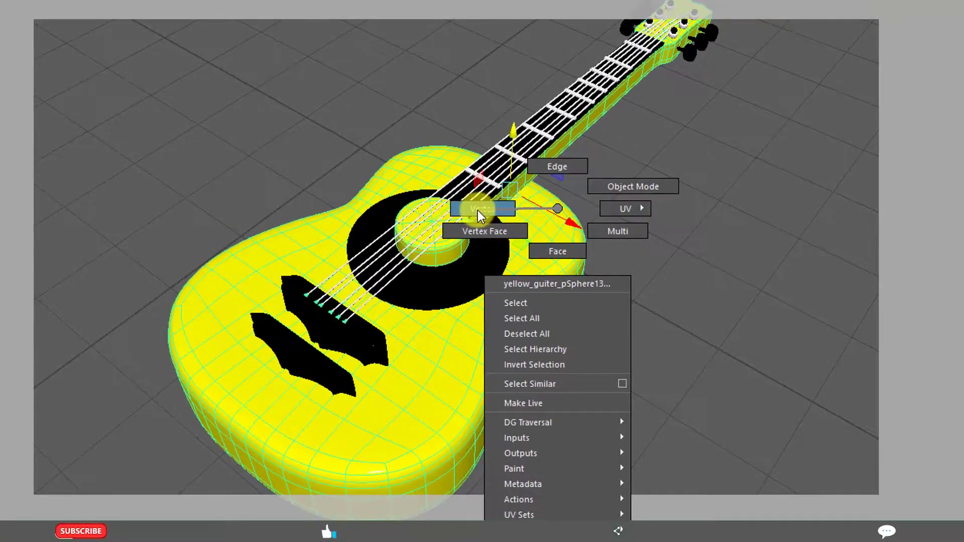
right_click_drag(479, 210, 607, 222)
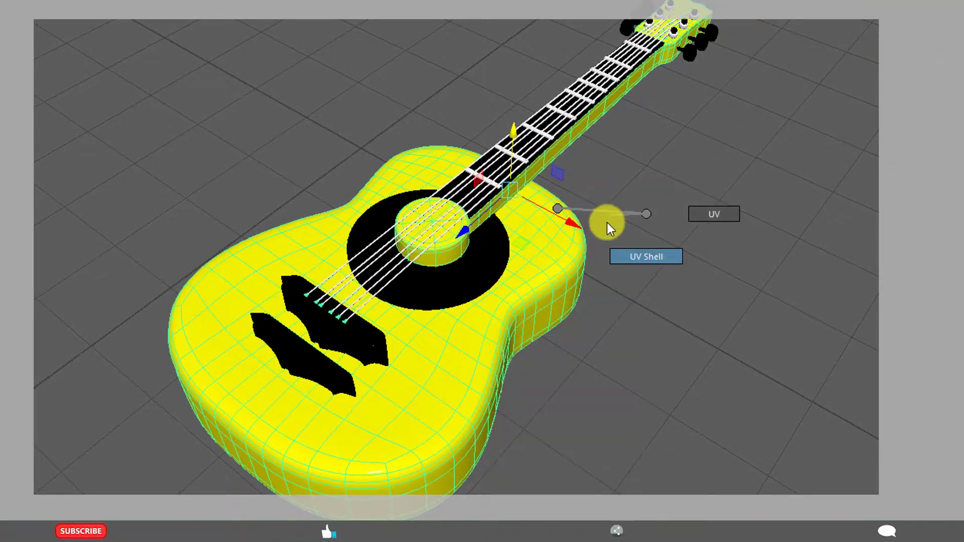
right_click(556, 216)
left_click(558, 251)
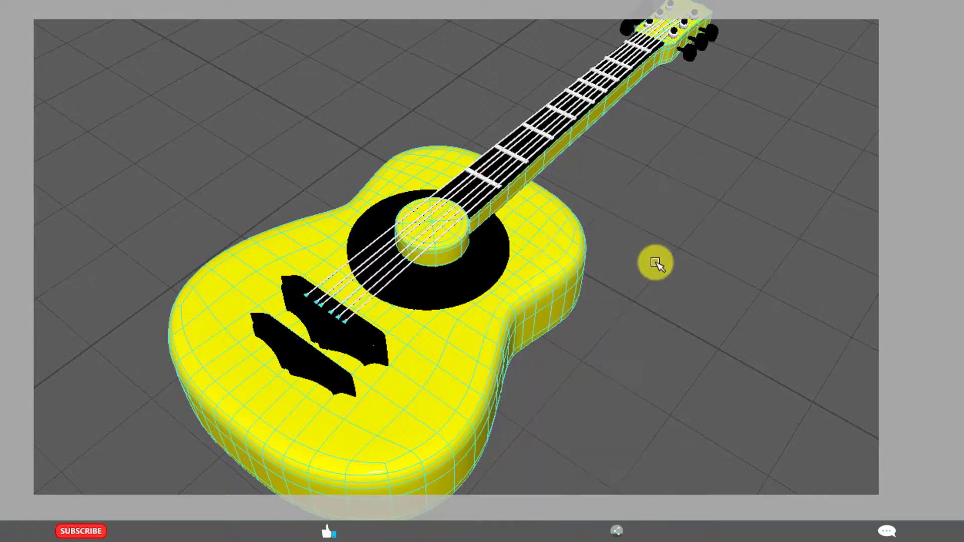
mouse_move(647, 211)
left_mouse_down()
mouse_move(566, 313)
mouse_move(573, 320)
left_mouse_up()
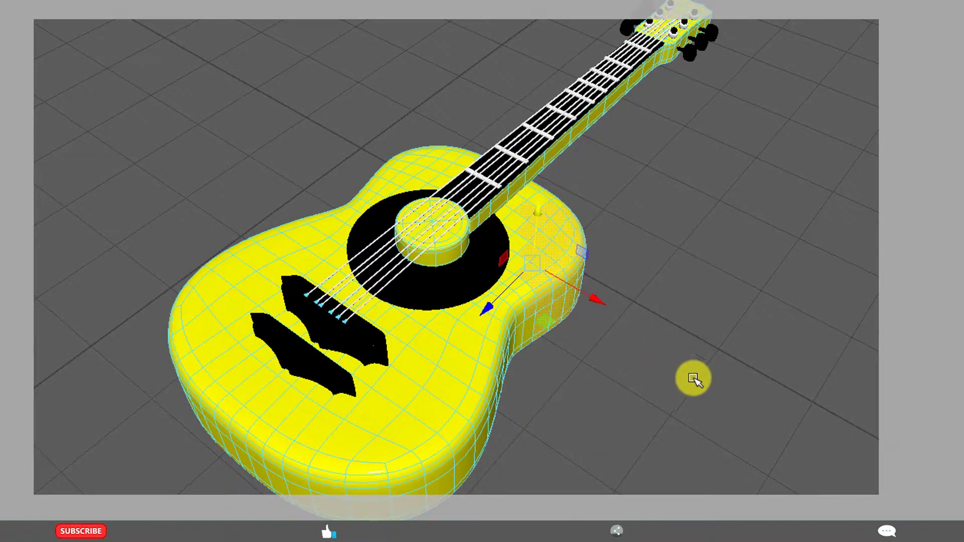
mouse_move(694, 381)
left_mouse_down("alt")
mouse_move(504, 251)
mouse_move(538, 318)
mouse_move(636, 345)
left_mouse_up("alt")
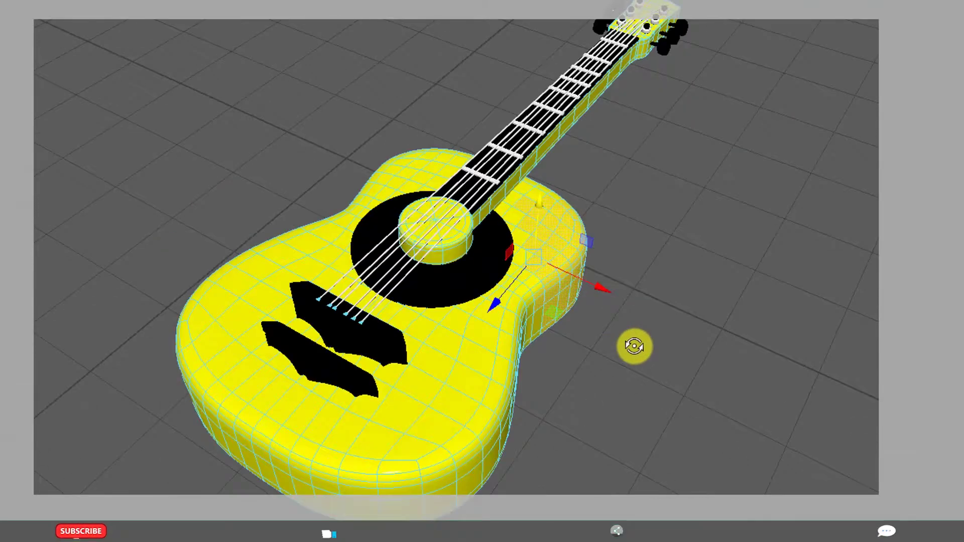
right_click(566, 221)
right_click_drag(566, 221, 625, 188)
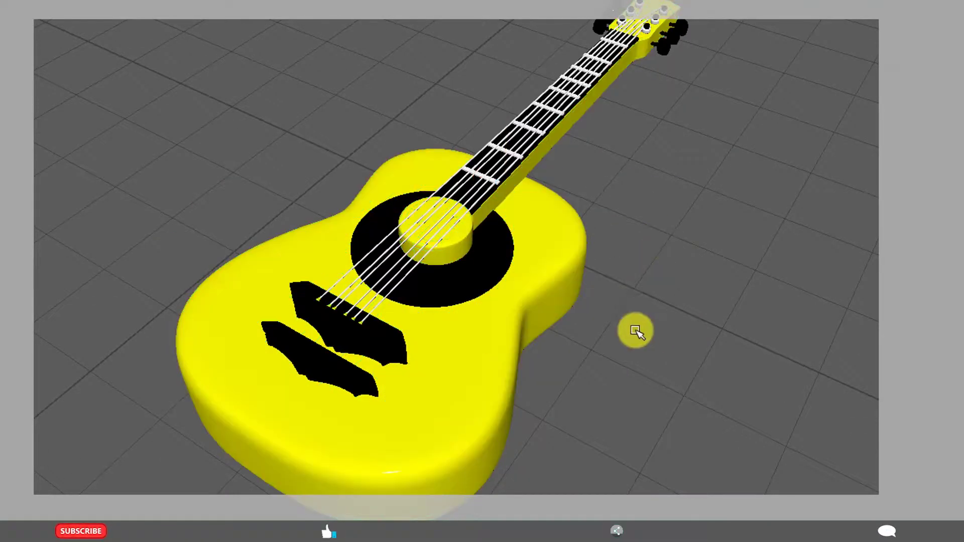
scroll(635, 329, "down", 5)
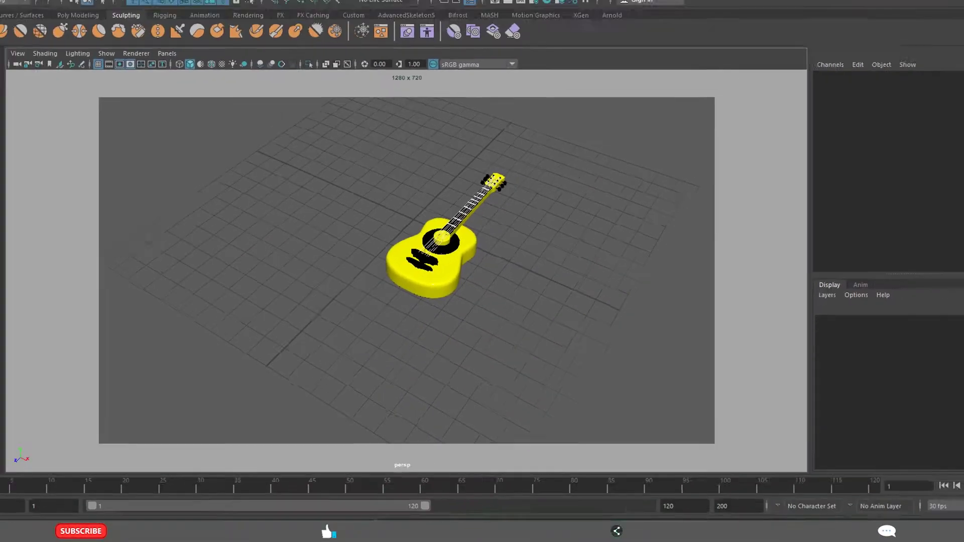
Step: Create a polygon sphere, scale it up, and move it left of the guitar
left_click(47, 17)
mouse_move(77, 52)
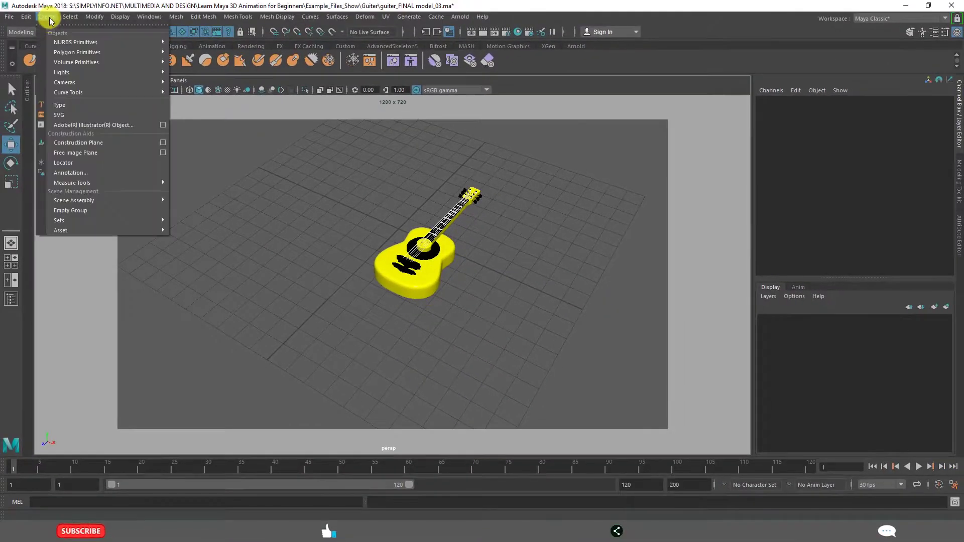
left_click(214, 50)
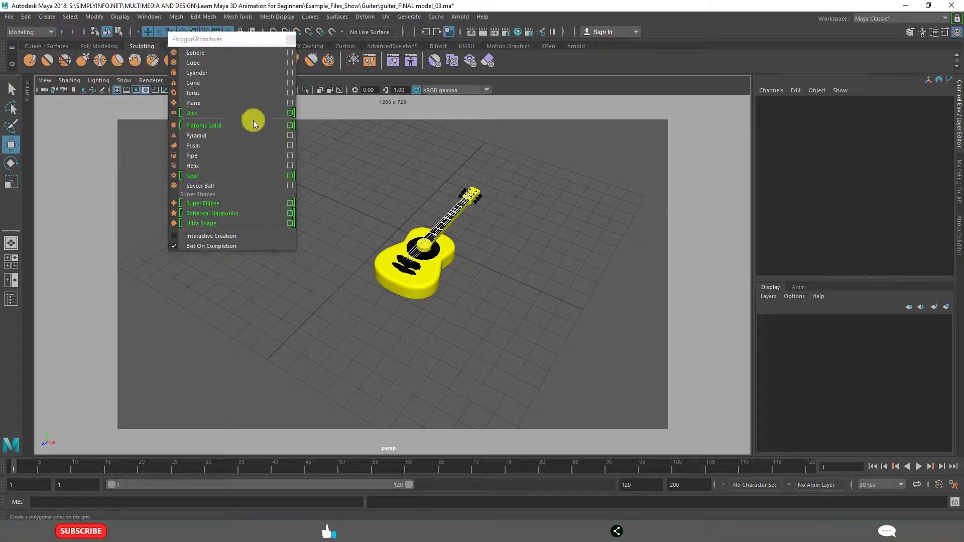
left_click(196, 53)
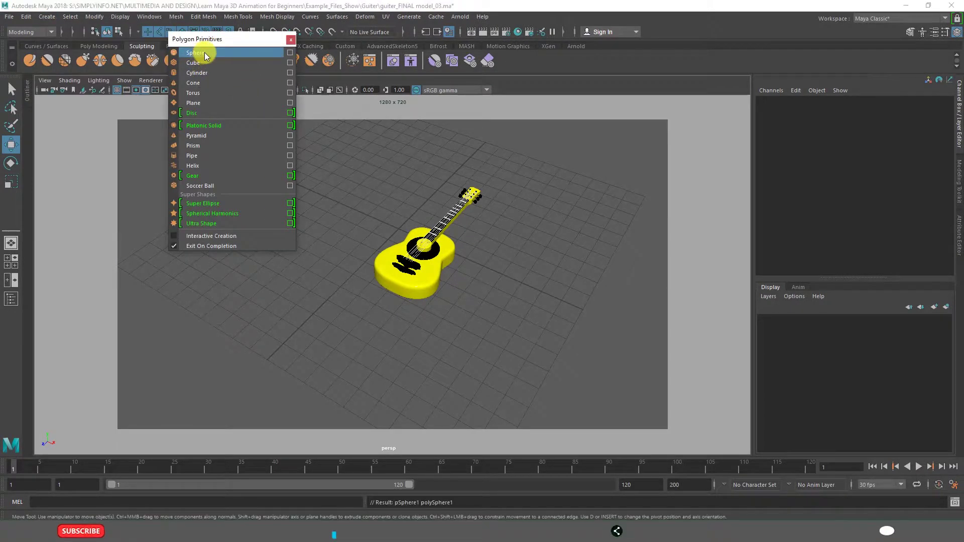
key("r")
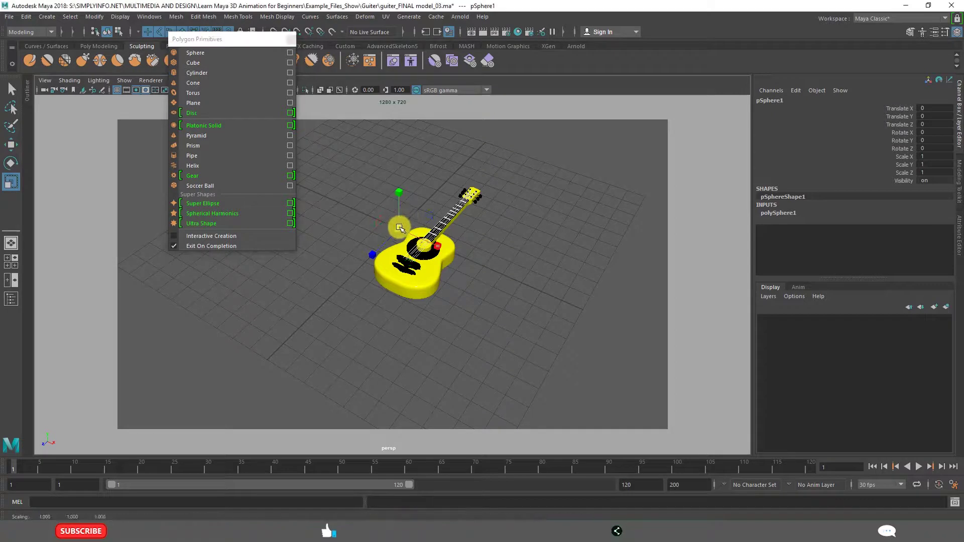
left_click_drag(400, 230, 501, 280)
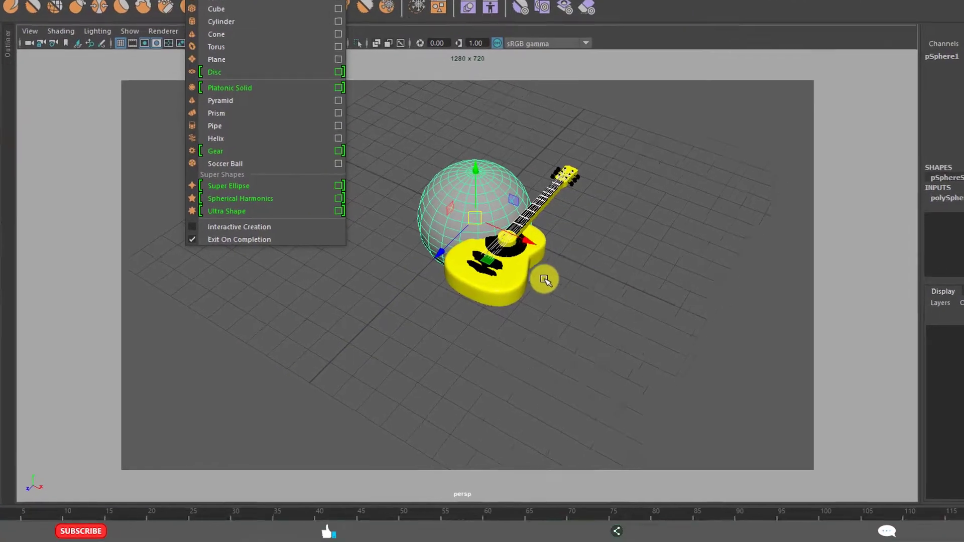
key("w")
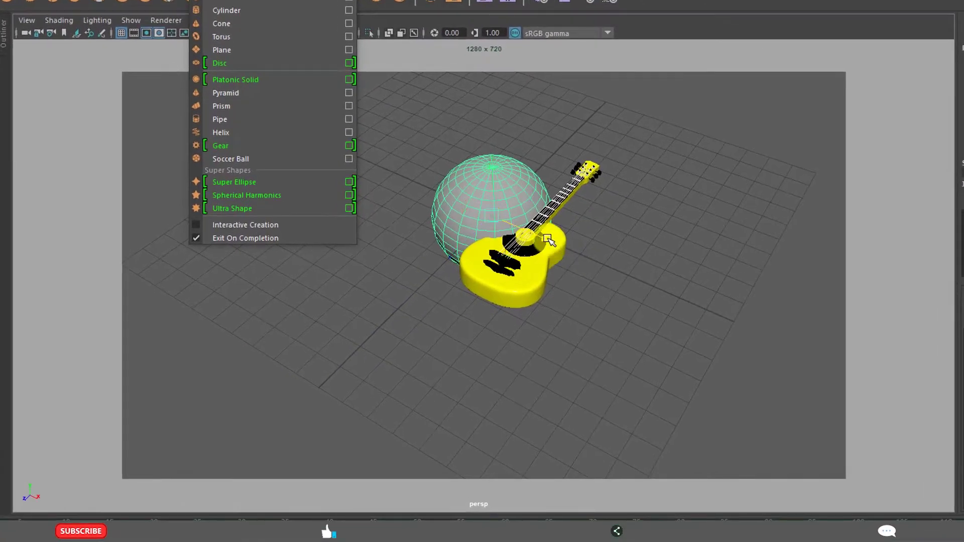
left_click_drag(437, 239, 463, 216)
key("f")
Step: Pull the sphere's upper vertices into a bulb shape, then undo back to round
mouse_move(620, 367)
left_mouse_down("alt")
mouse_move(577, 363)
mouse_move(629, 366)
mouse_move(650, 349)
mouse_move(659, 369)
left_mouse_up("alt")
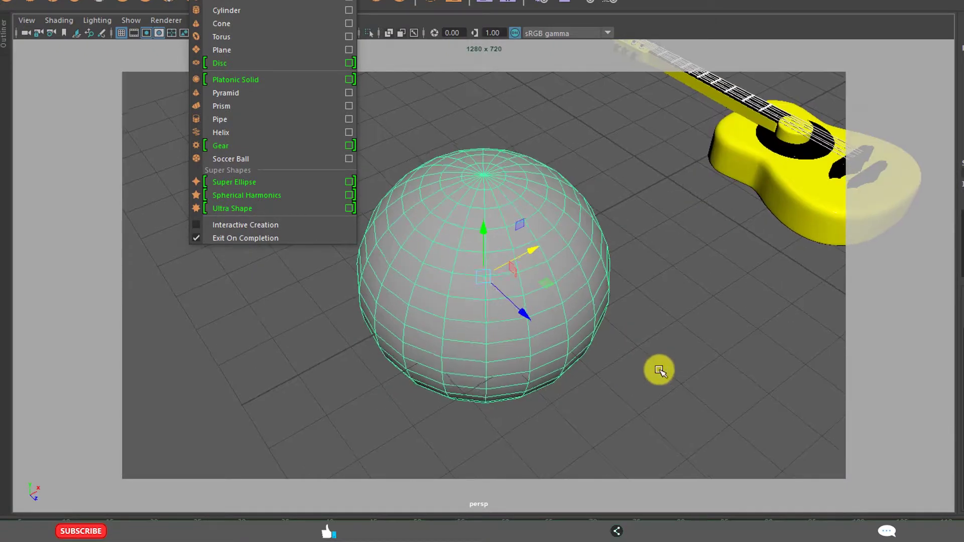
left_click_drag(544, 317, 508, 211, "alt")
mouse_move(521, 202)
right_mouse_down()
mouse_move(472, 205)
mouse_move(481, 199)
right_mouse_up()
left_click_drag(413, 116, 611, 268)
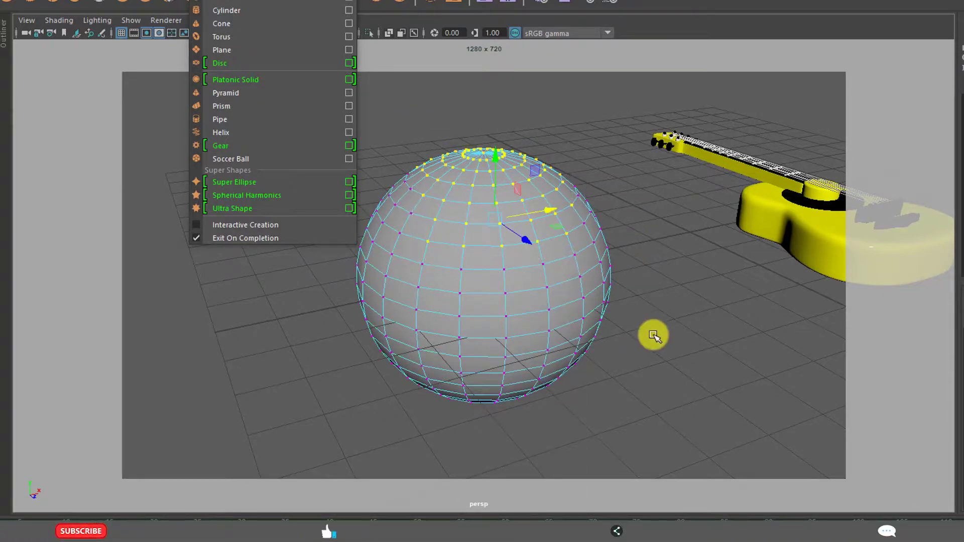
mouse_move(495, 215)
left_mouse_down()
mouse_move(487, 155)
mouse_move(490, 184)
left_mouse_up()
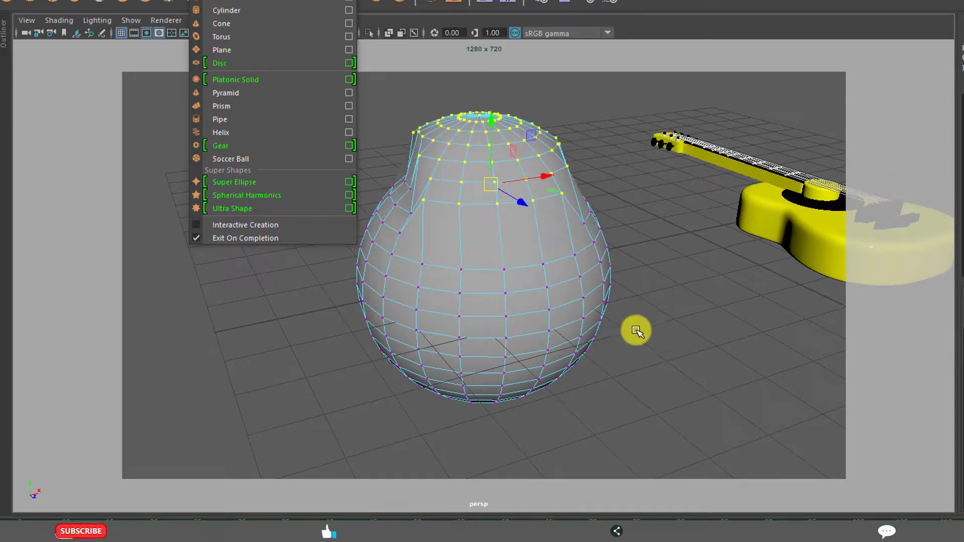
key("ctrl+z")
left_click_drag(523, 324, 577, 297, "alt")
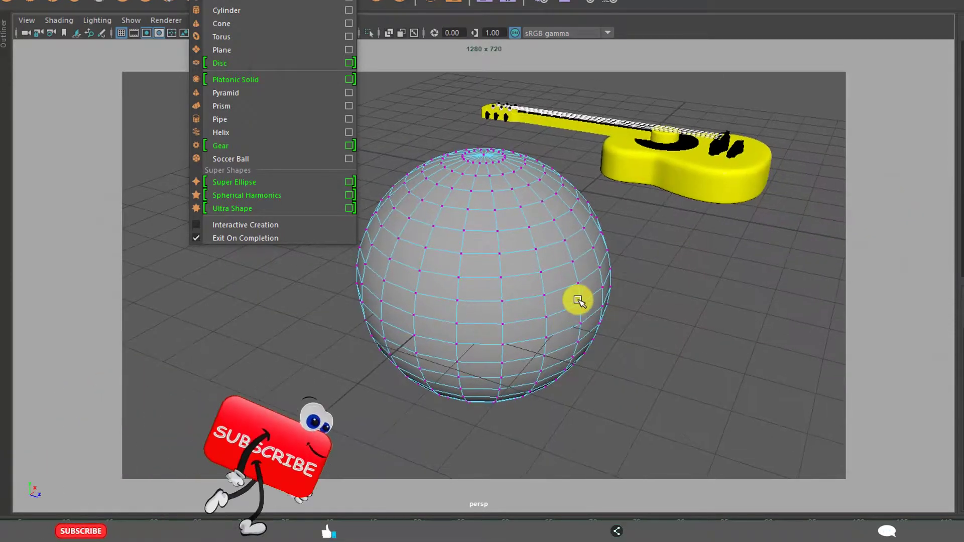
Step: Extrude one face of the sphere outward and set the extrusion length
right_click(578, 305)
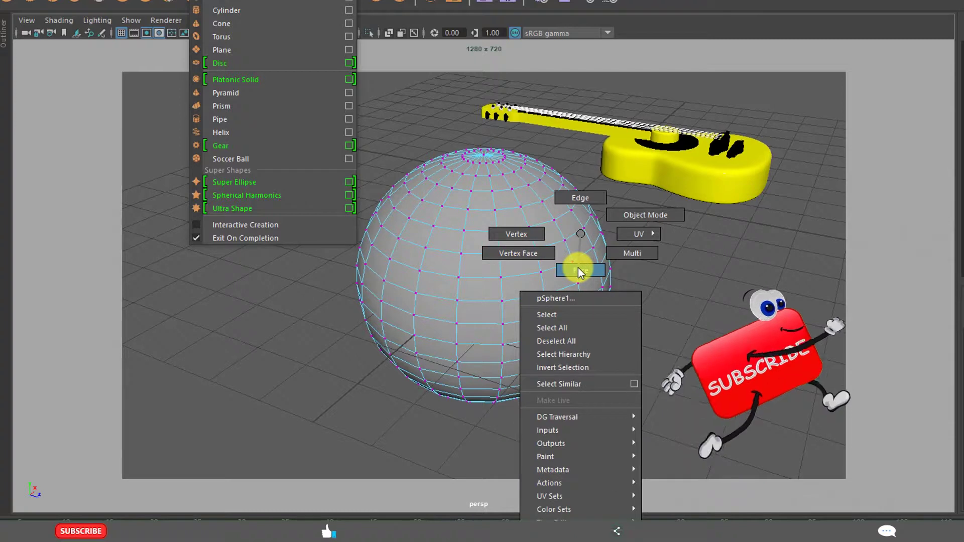
left_click(592, 287)
key("w")
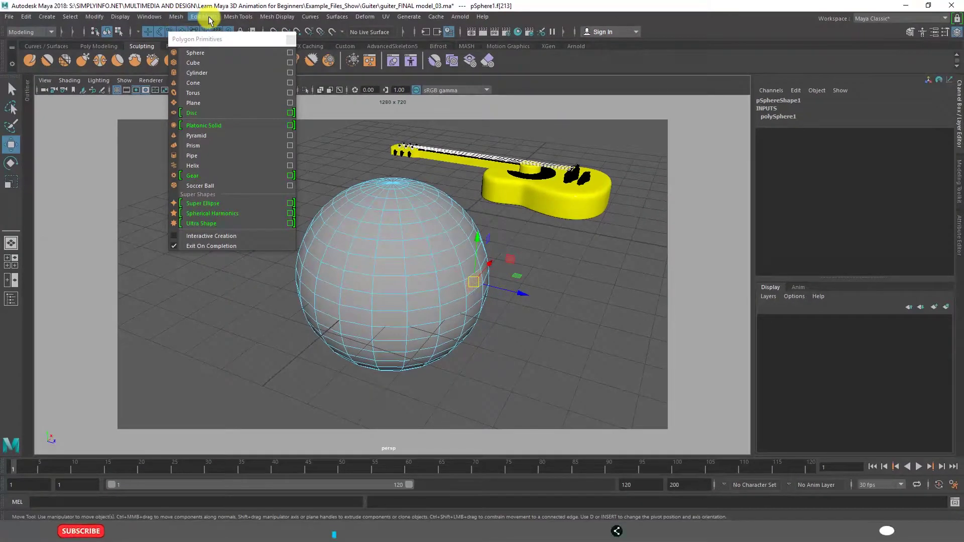
left_click(218, 17)
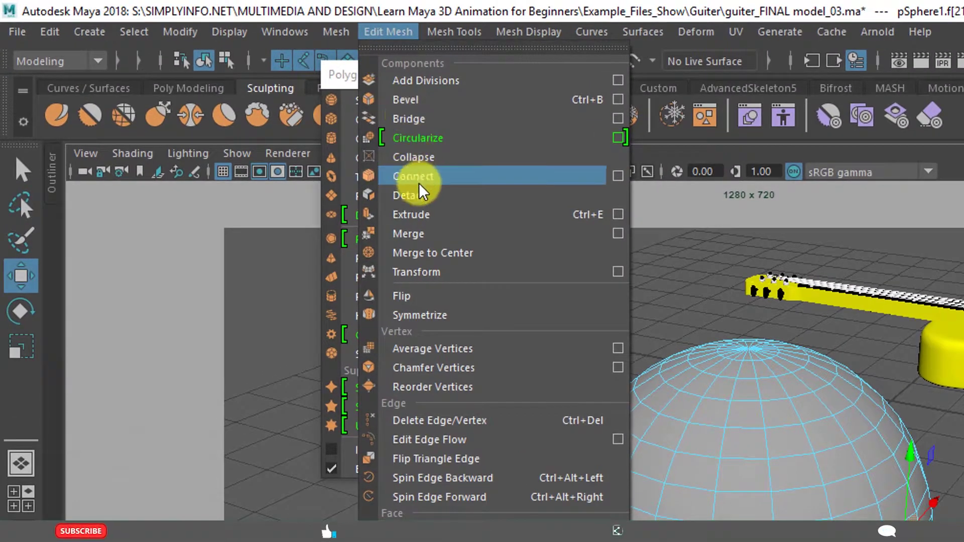
left_click(410, 215)
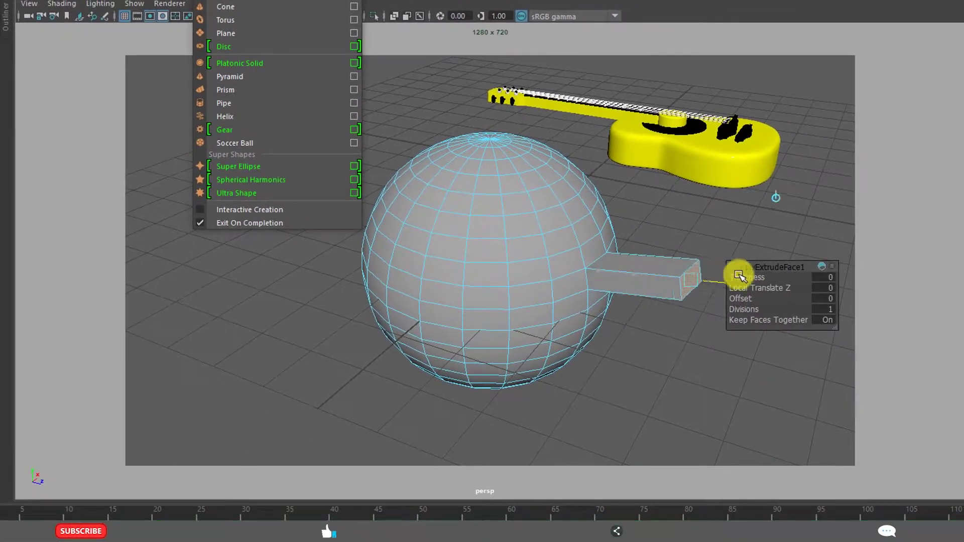
left_click_drag(739, 276, 711, 274)
left_click(686, 395)
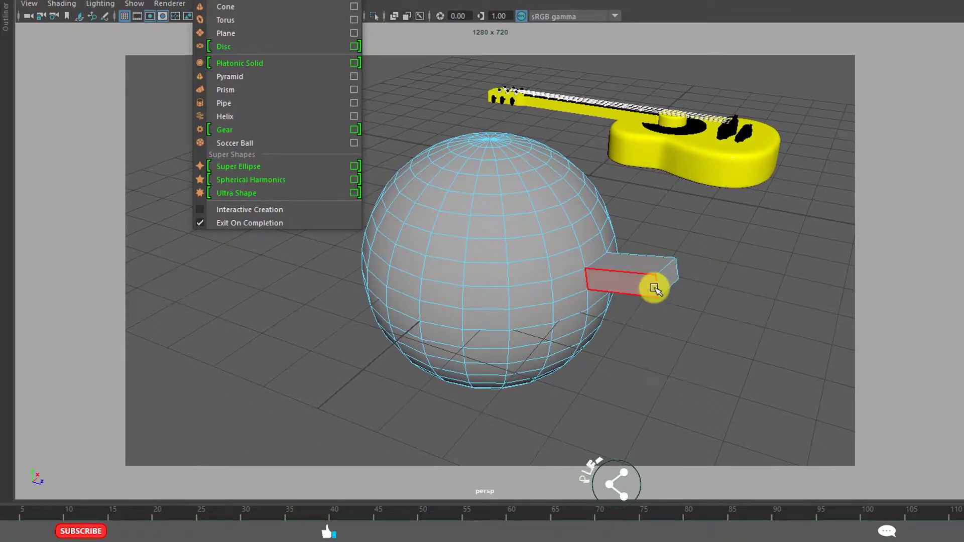
Step: Return the sphere to Object Mode, select it, and orbit around it
right_click_drag(653, 278, 700, 208)
left_click(663, 318)
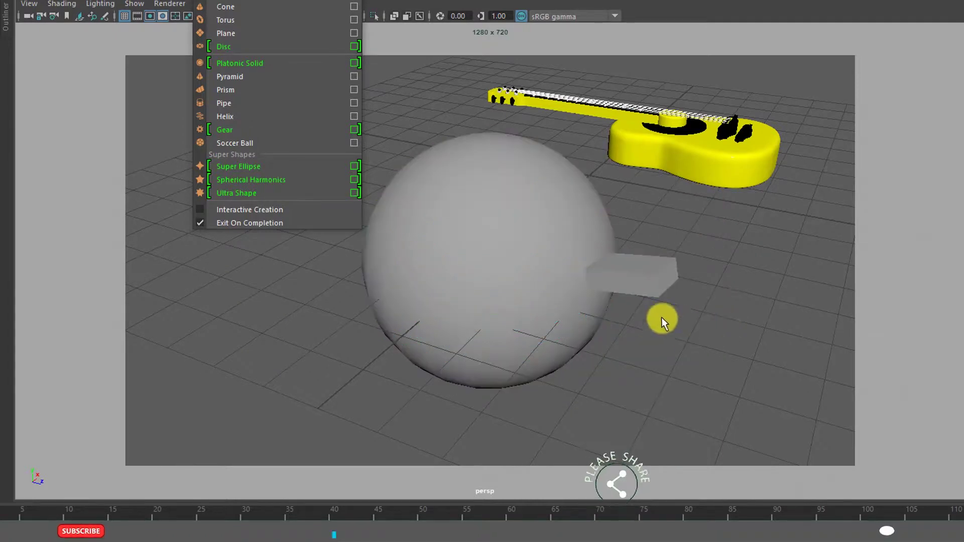
left_click_drag(663, 319, 479, 321, "alt")
left_click(424, 344)
mouse_move(425, 344)
left_mouse_down("alt")
mouse_move(596, 301)
mouse_move(636, 259)
mouse_move(585, 242)
mouse_move(629, 312)
mouse_move(622, 347)
mouse_move(562, 257)
left_mouse_up("alt")
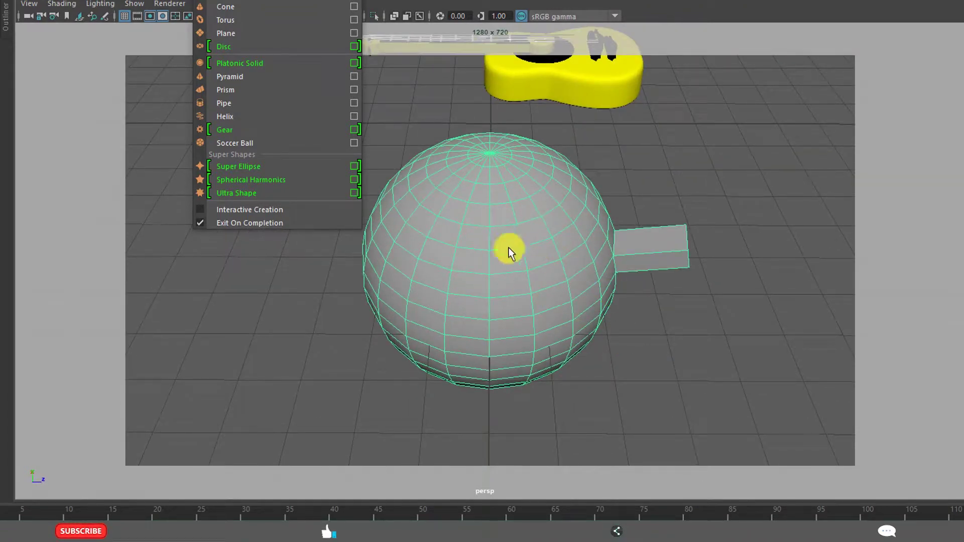
mouse_move(702, 347)
left_mouse_down("alt")
mouse_move(711, 340)
mouse_move(664, 233)
left_mouse_up("alt")
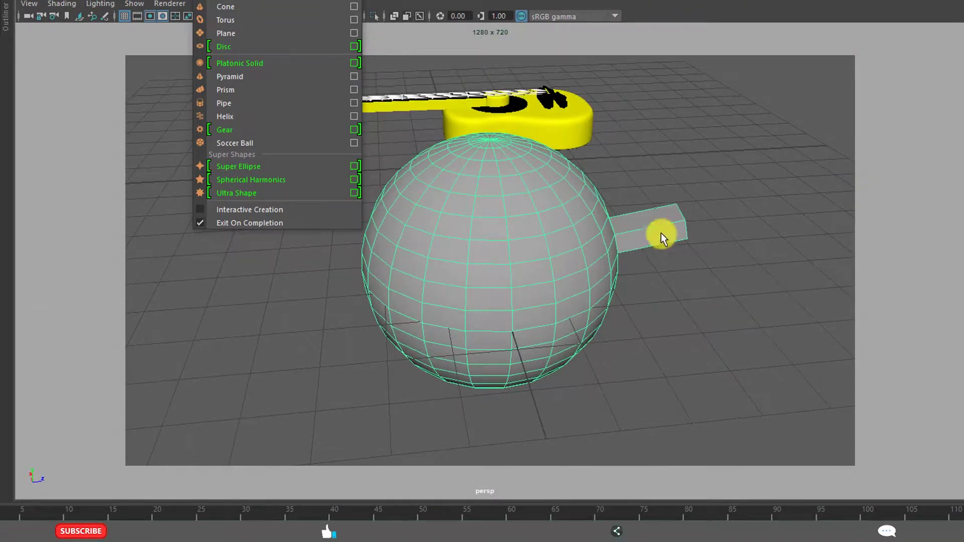
mouse_move(670, 280)
left_mouse_down("alt")
mouse_move(650, 244)
mouse_move(619, 296)
left_mouse_up("alt")
scroll(620, 296, "down", 3)
scroll(664, 258, "up", 3)
scroll(680, 324, "up", 2)
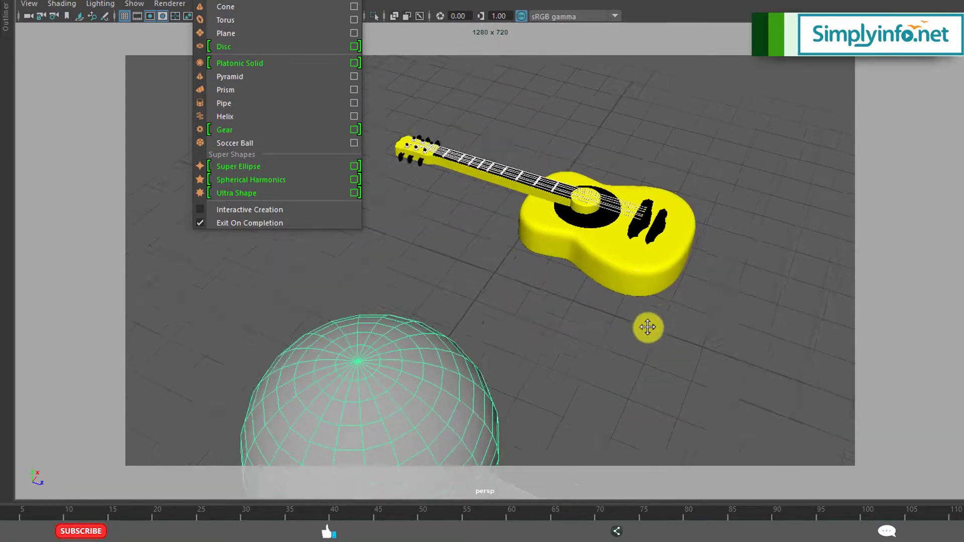
scroll(644, 327, "up", 3)
scroll(691, 296, "down", 2)
left_click_drag(592, 316, 685, 269, "alt")
left_click(674, 233)
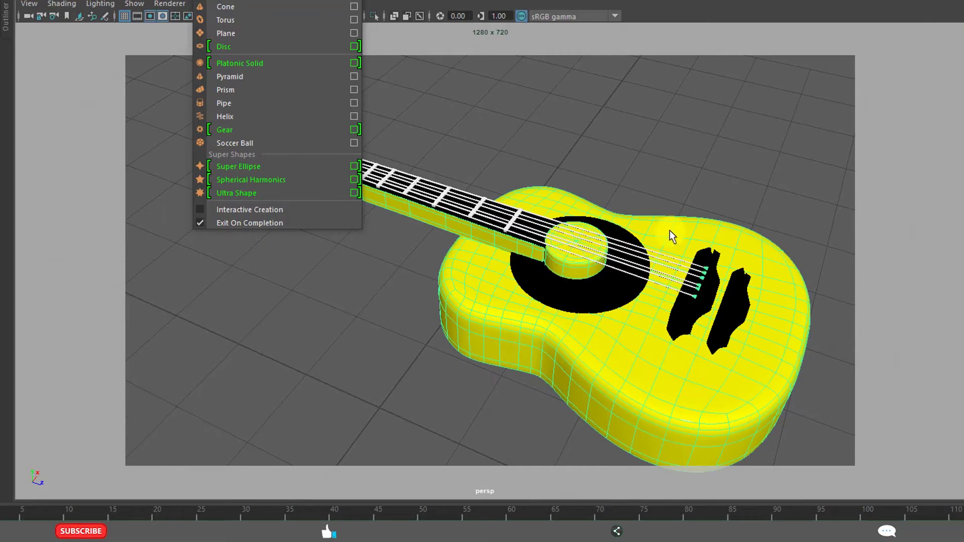
left_click_drag(674, 233, 641, 219, "alt")
scroll(642, 219, "down", 2)
scroll(685, 269, "down", 2)
scroll(638, 249, "up", 3)
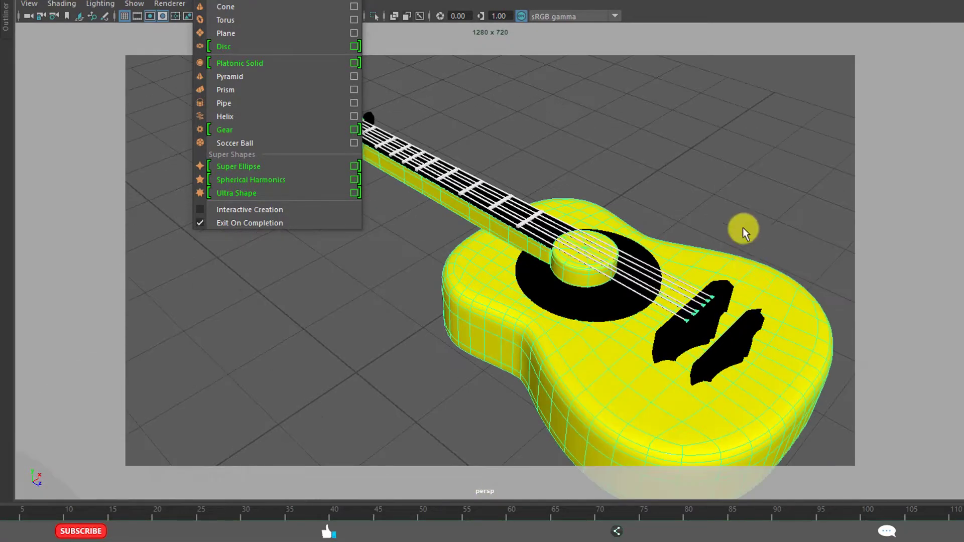
scroll(743, 227, "up", 2)
left_click(724, 256)
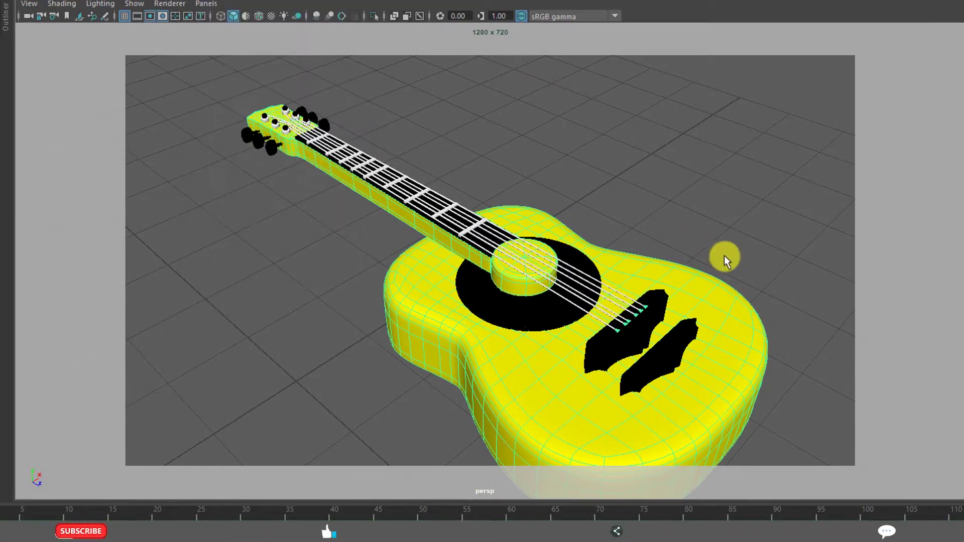
mouse_move(724, 256)
left_mouse_down("alt")
mouse_move(729, 224)
mouse_move(696, 194)
mouse_move(704, 199)
left_mouse_up("alt")
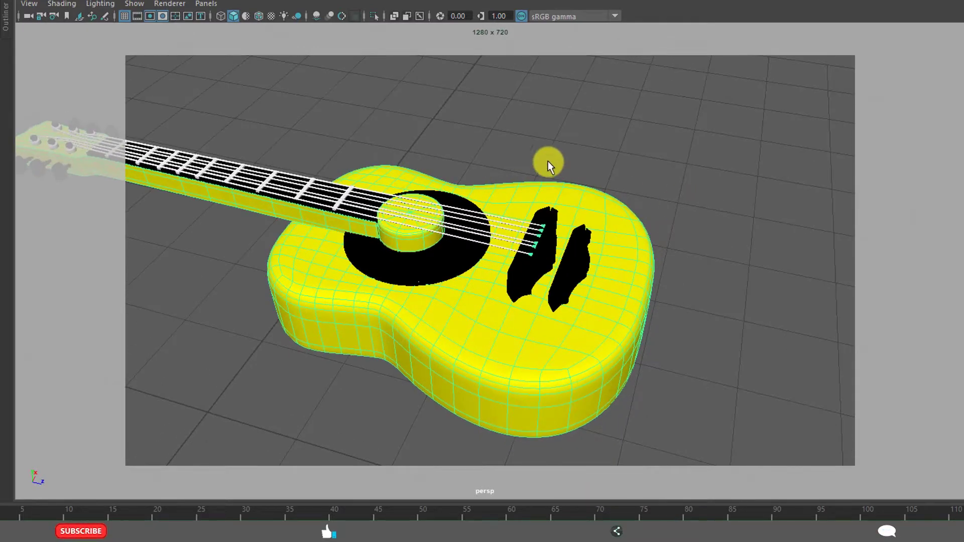
mouse_move(550, 161)
left_mouse_down("alt")
mouse_move(732, 155)
mouse_move(651, 120)
left_mouse_up("alt")
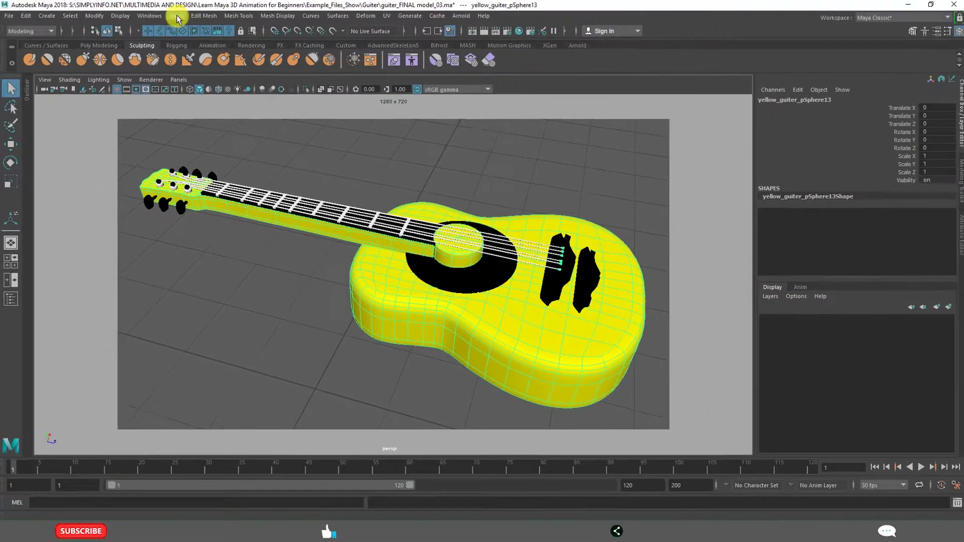
left_click(238, 17)
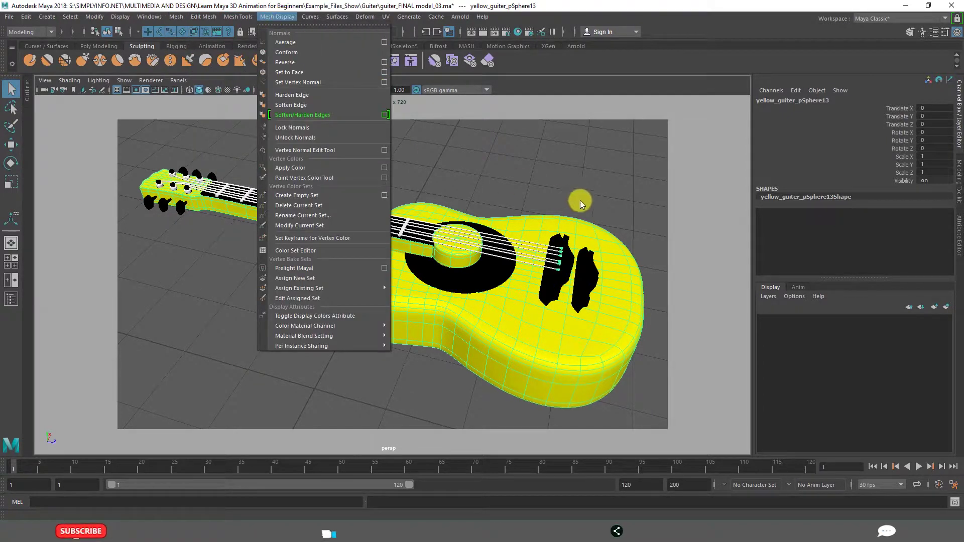
left_click(562, 179)
scroll(572, 295, "down", 2)
scroll(573, 296, "up", 2)
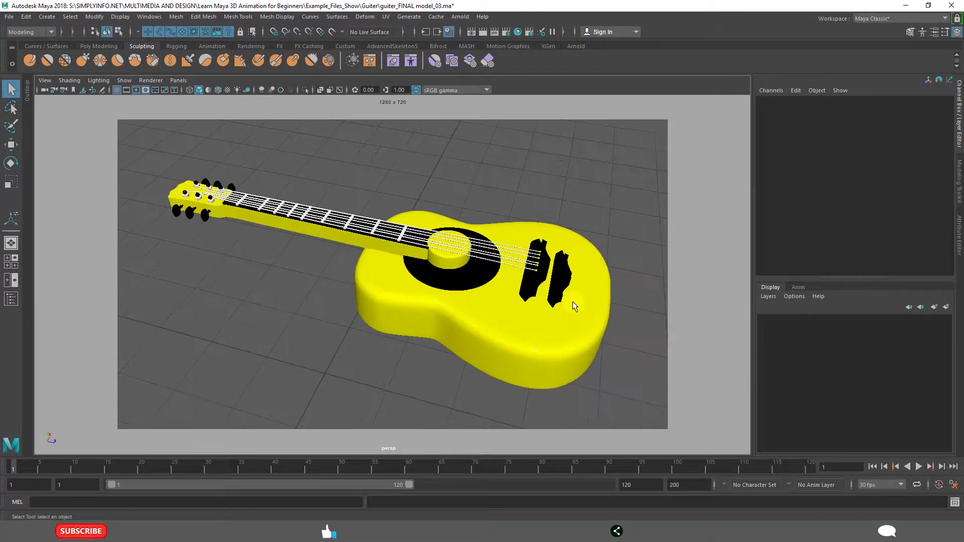
scroll(566, 350, "up", 1)
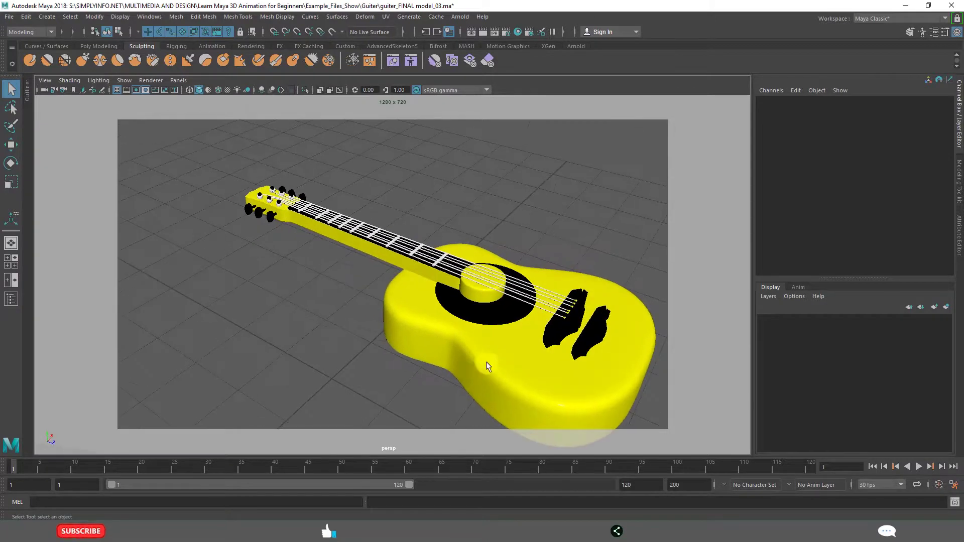
left_click_drag(495, 365, 488, 304, "alt")
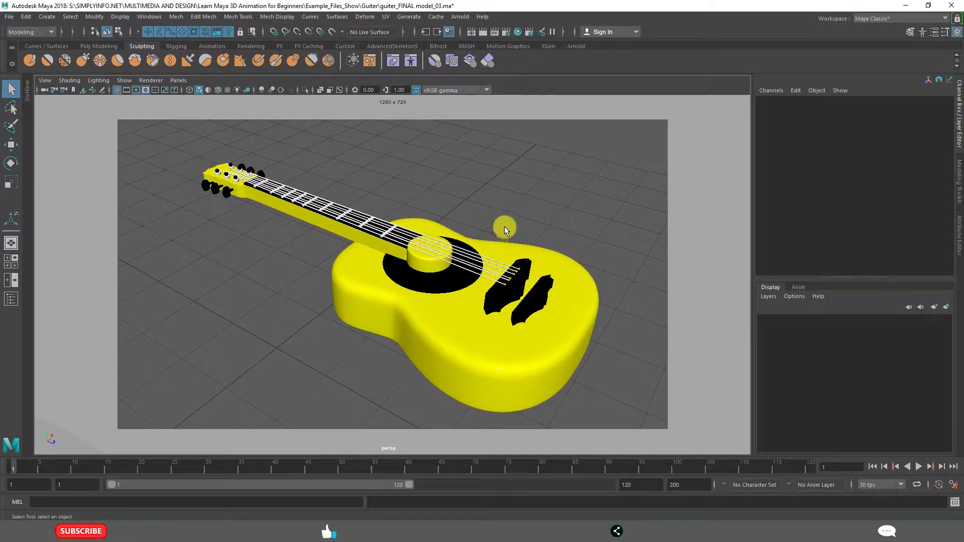